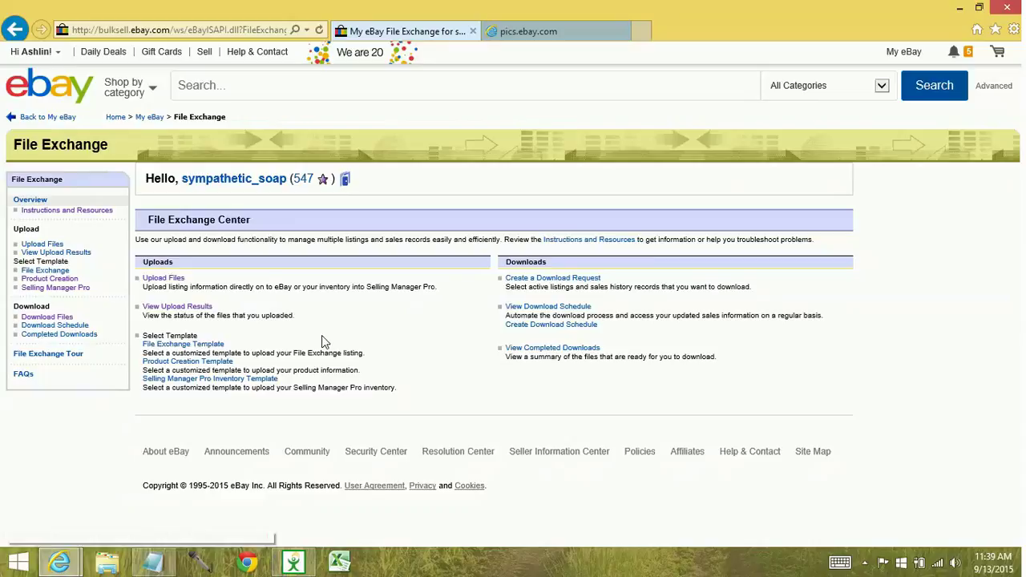
Create and save a download request for Active listings in the File Exchange format, Revise Price and Quantity
click(64, 318)
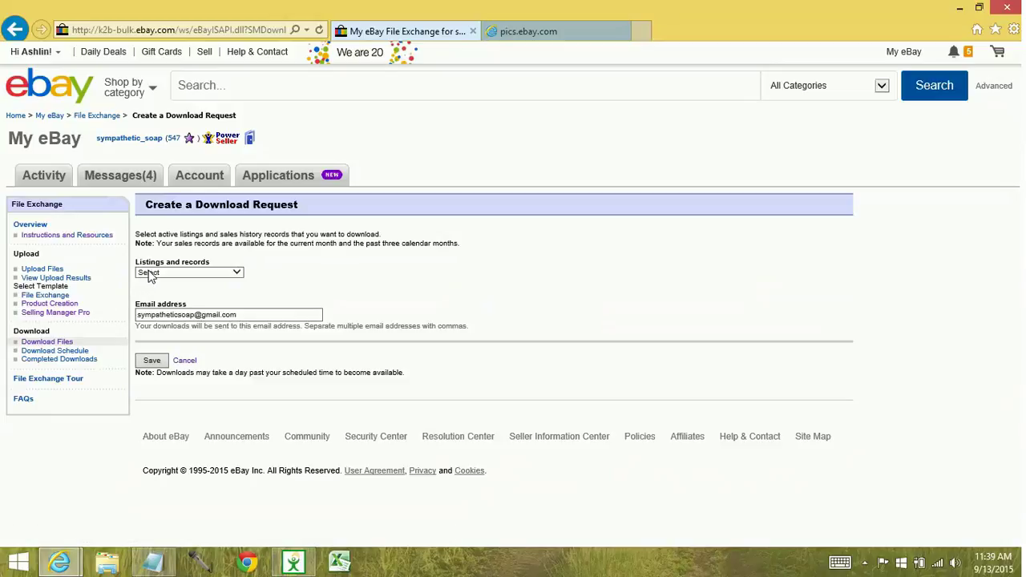
click(165, 277)
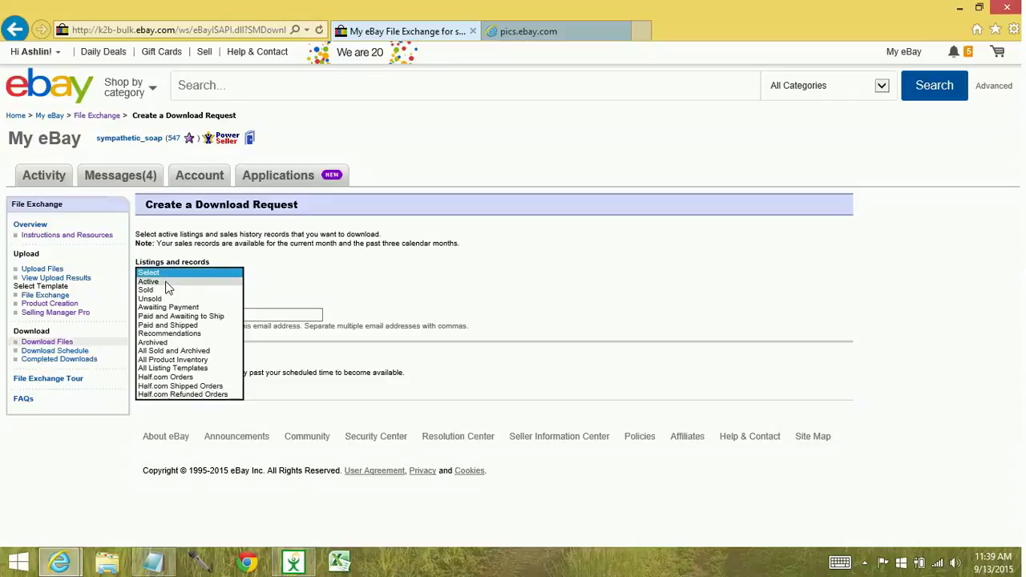
click(167, 282)
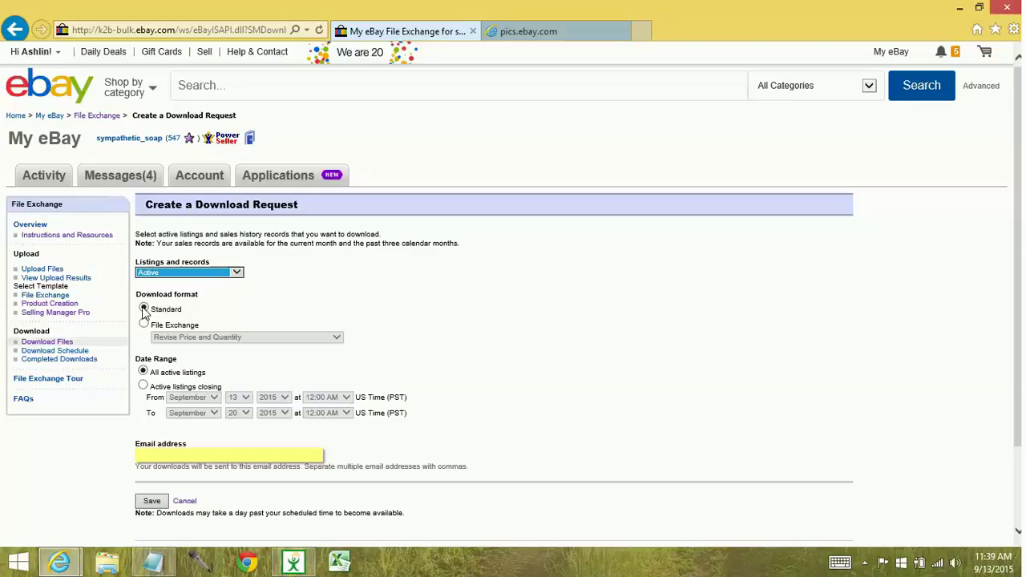
click(145, 310)
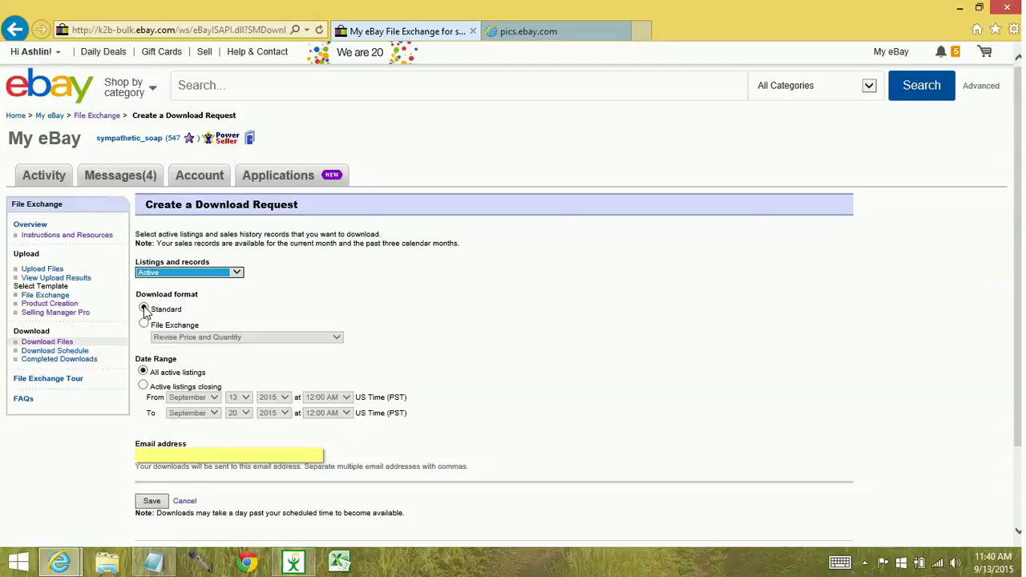
click(144, 324)
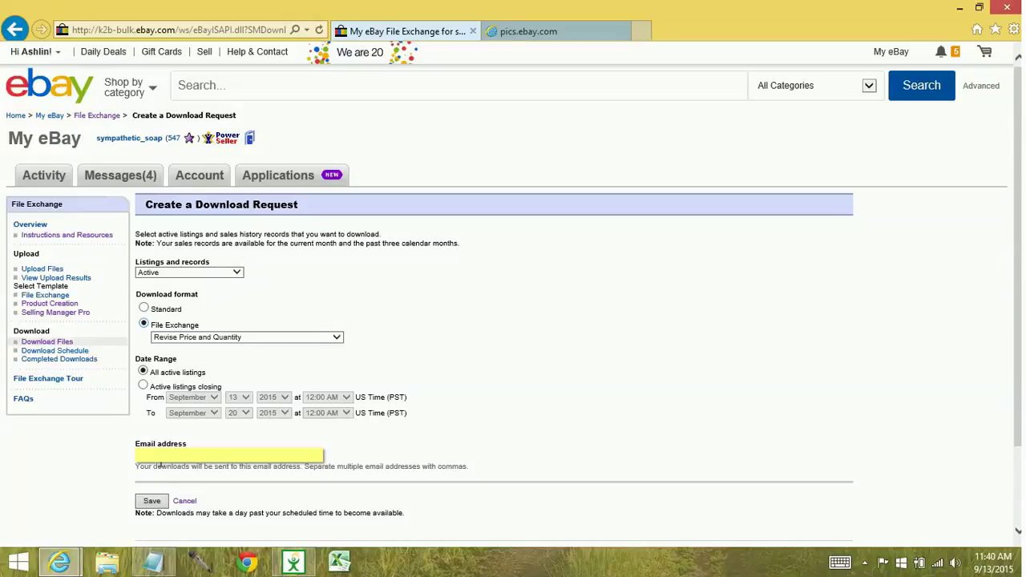
click(157, 501)
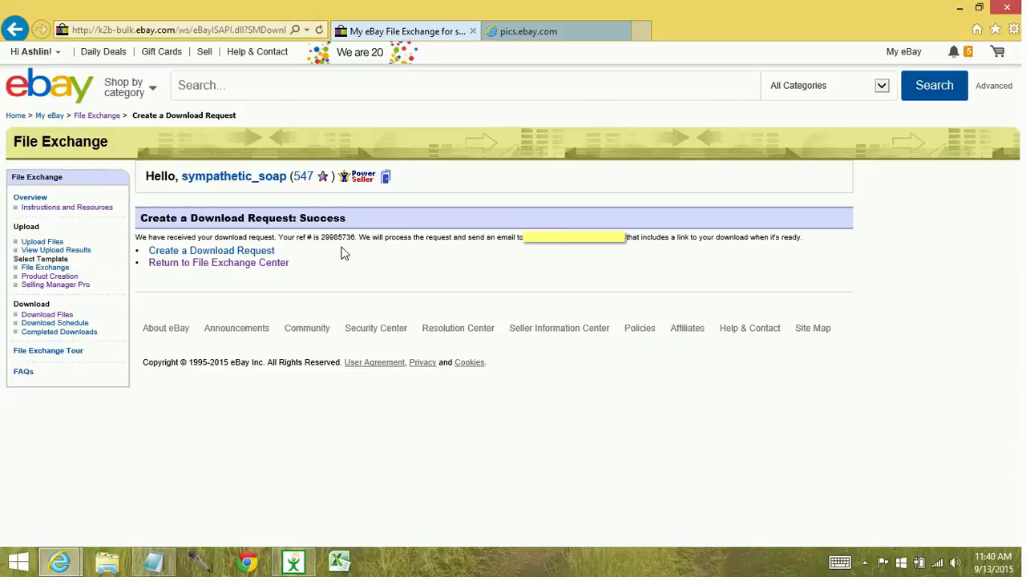
Open the finished Revise Price and Quantity file from the completed downloads in Excel and maximize its window
click(64, 333)
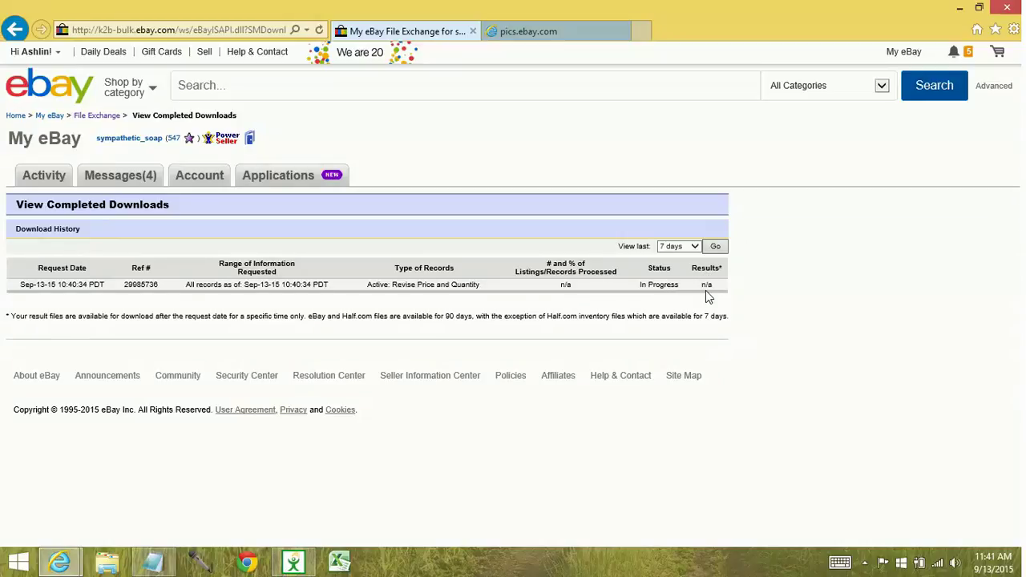
click(715, 247)
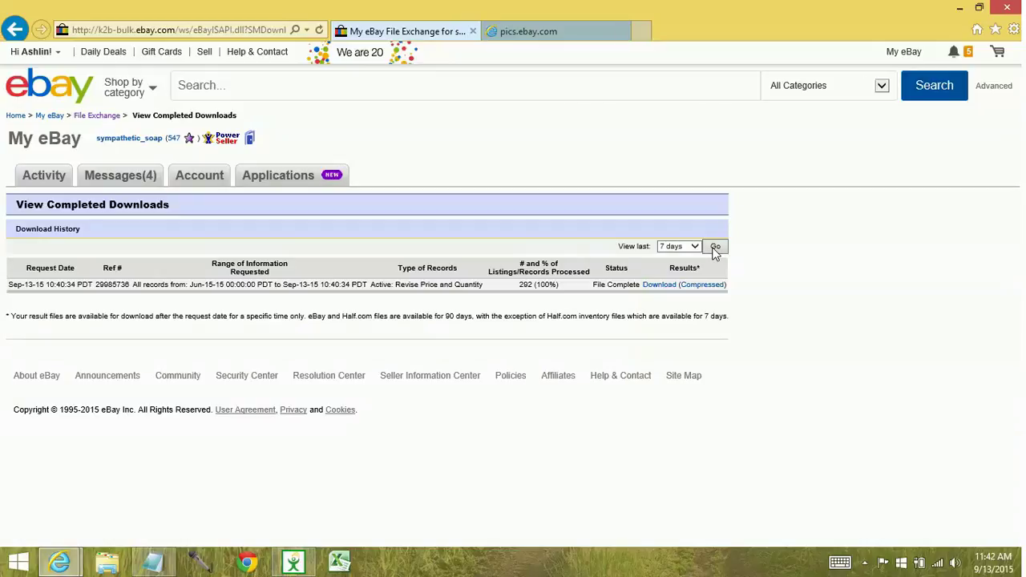
click(658, 285)
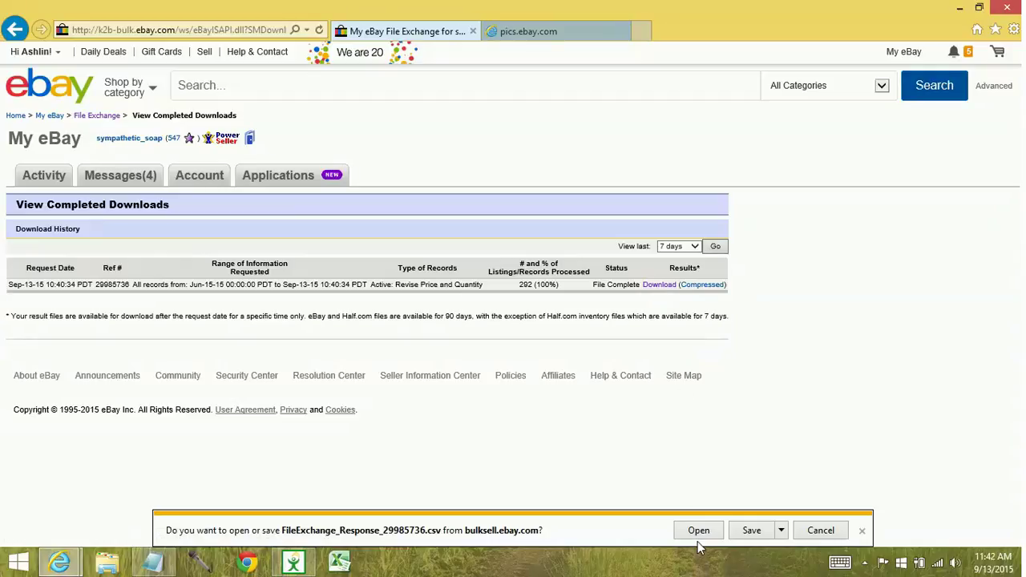
click(698, 531)
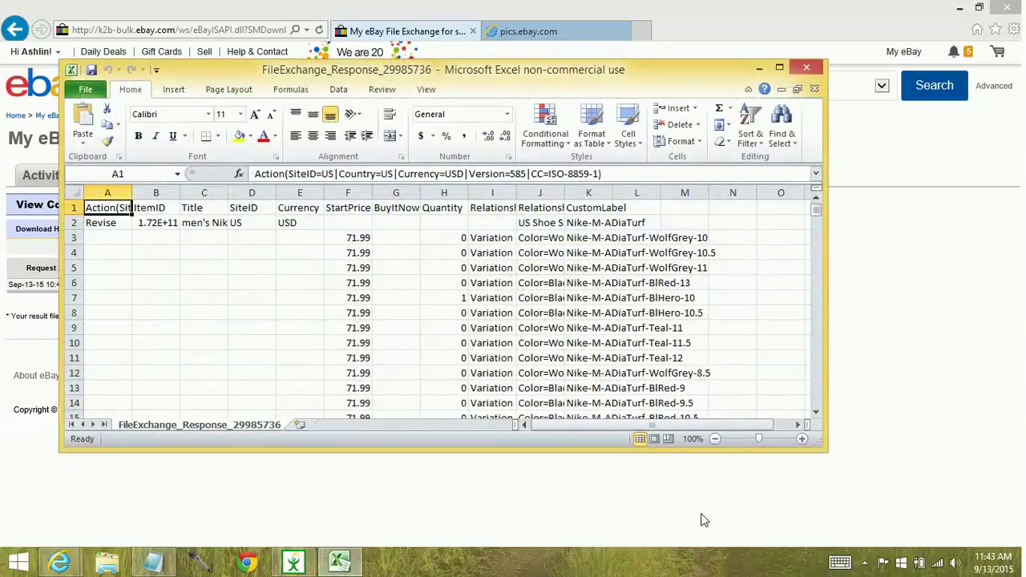
click(783, 69)
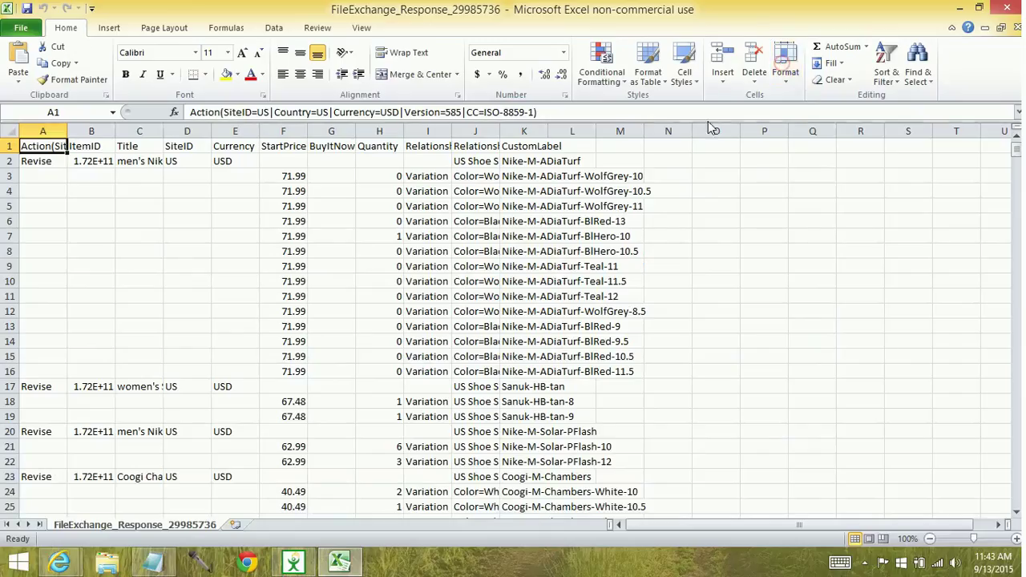
Autofit all the sheet's columns to their contents, and narrow the Action column A to roughly the width of its Revise entries
click(9, 133)
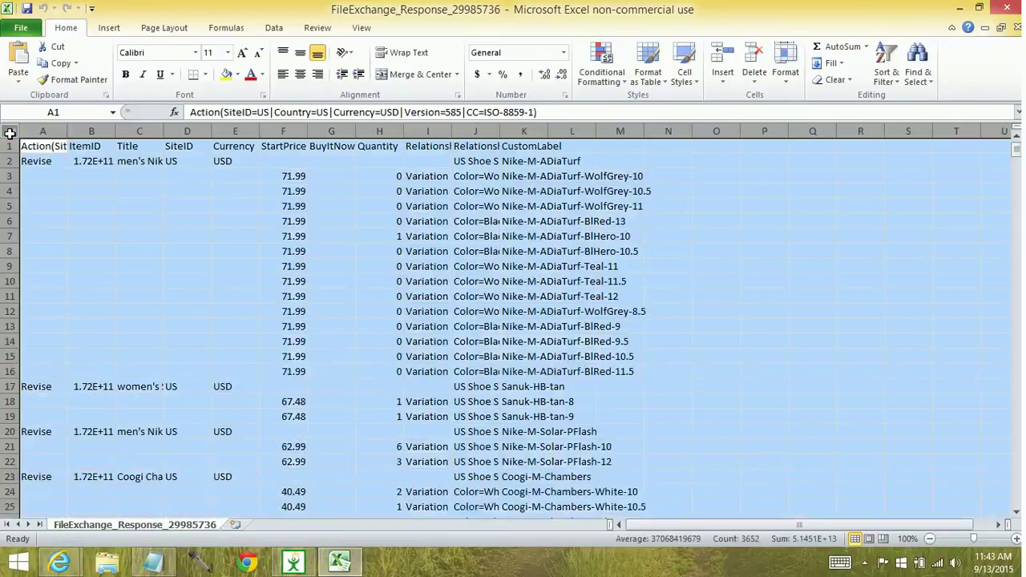
double_click(68, 131)
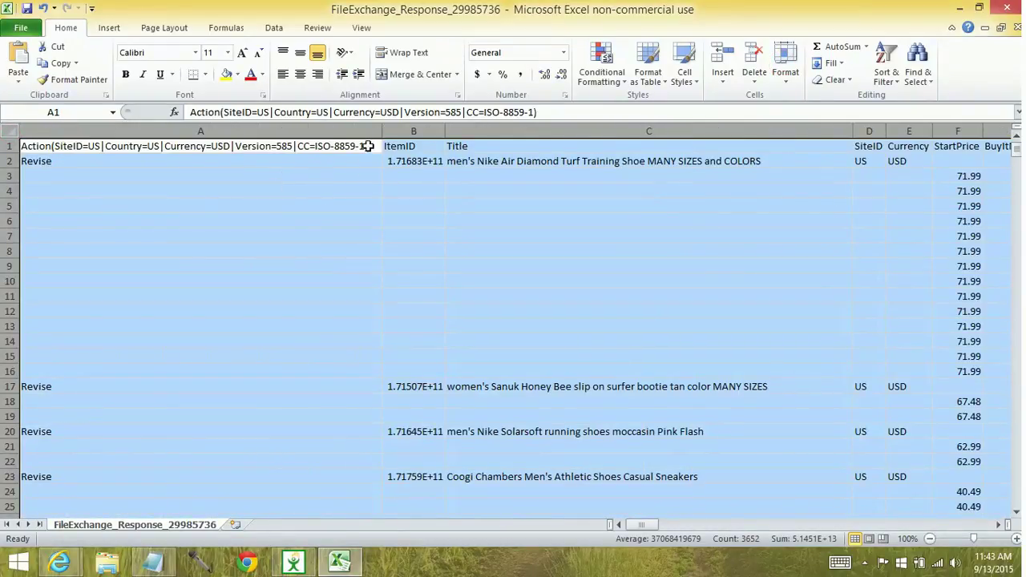
click(246, 186)
click(293, 130)
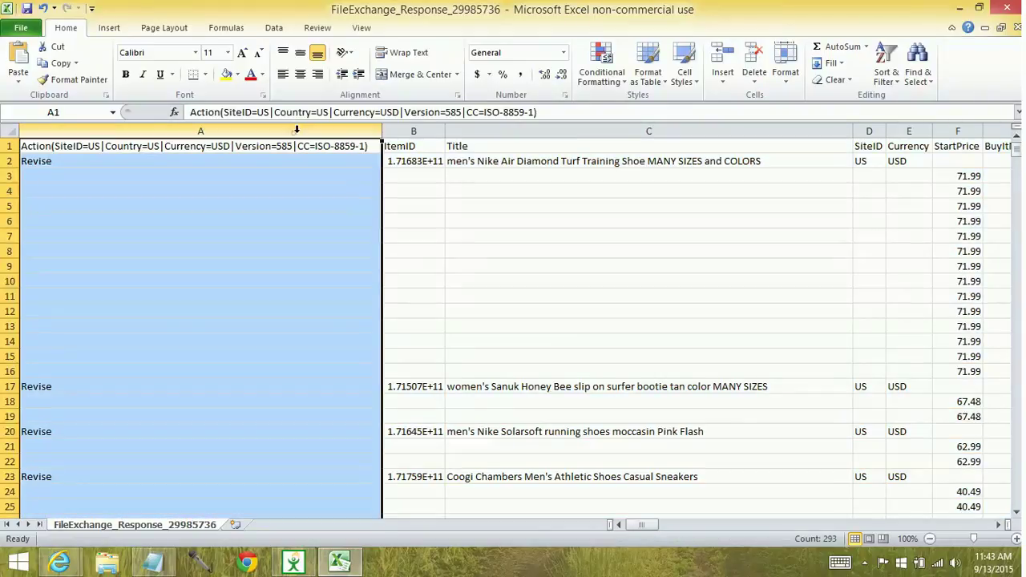
drag(385, 132, 81, 132)
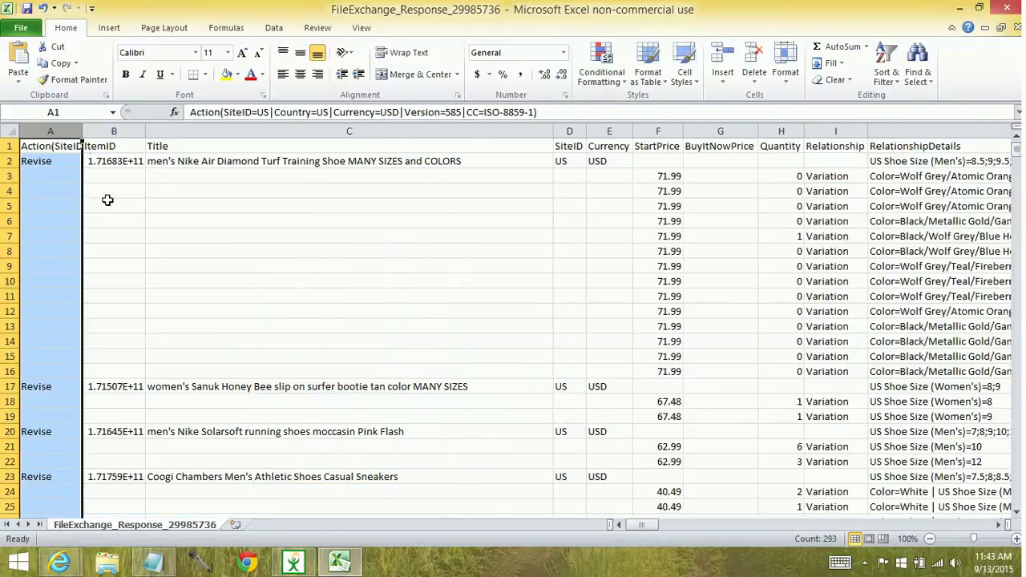
Format the ItemID column as Number with 0 decimal places
click(119, 130)
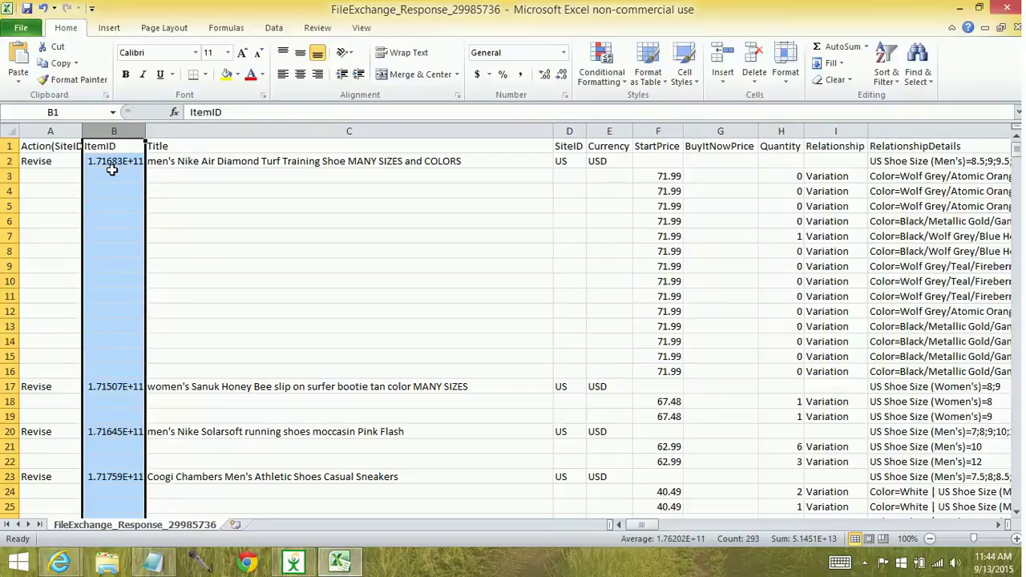
right_click(117, 212)
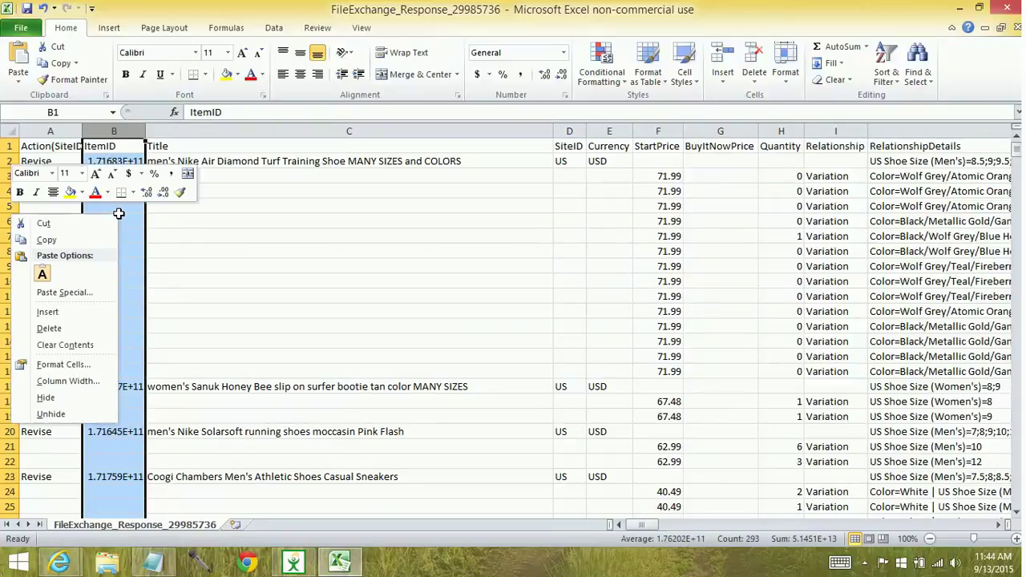
click(64, 365)
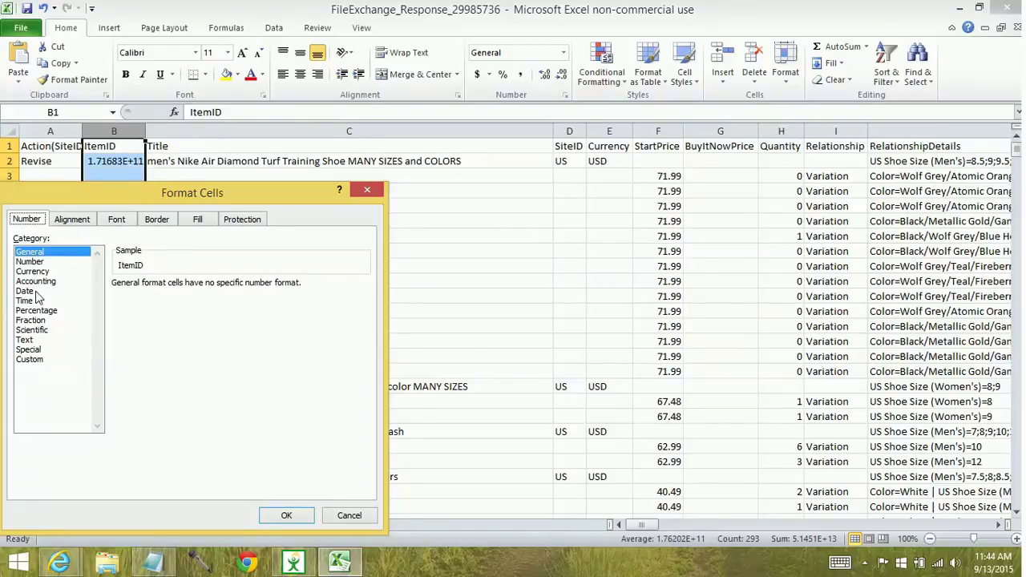
click(30, 262)
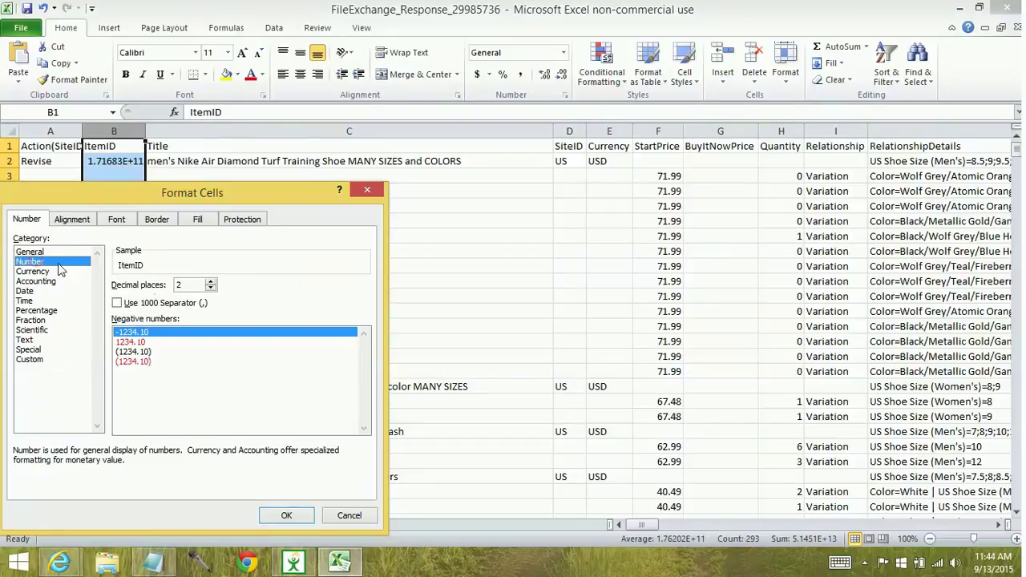
click(210, 288)
click(210, 288)
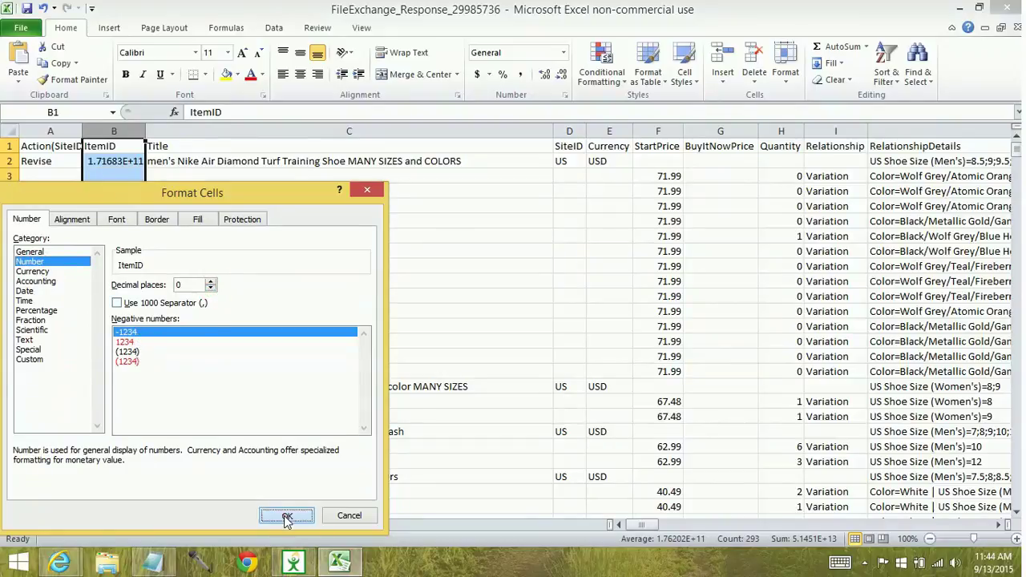
click(287, 516)
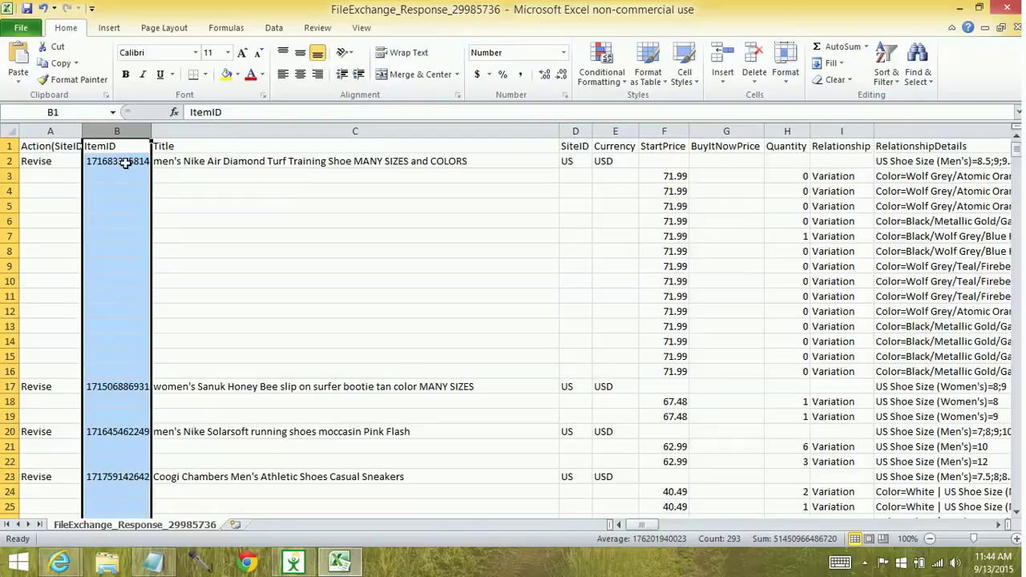
click(236, 241)
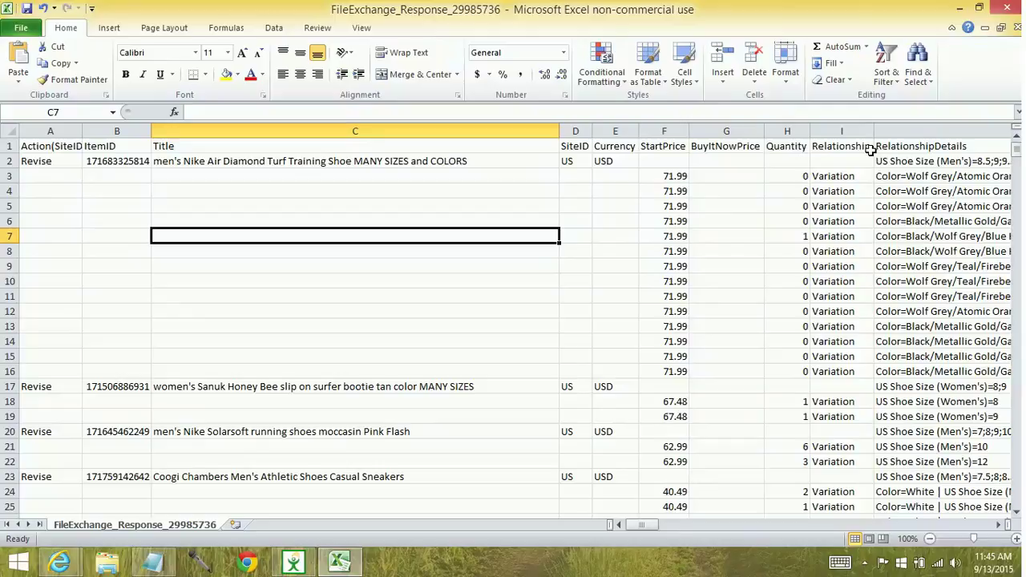
Review the listing columns across the sheet, from StartPrice and Quantity through RelationshipDetails to CustomLabel, and return to the first column
click(998, 526)
double_click(998, 526)
click(998, 525)
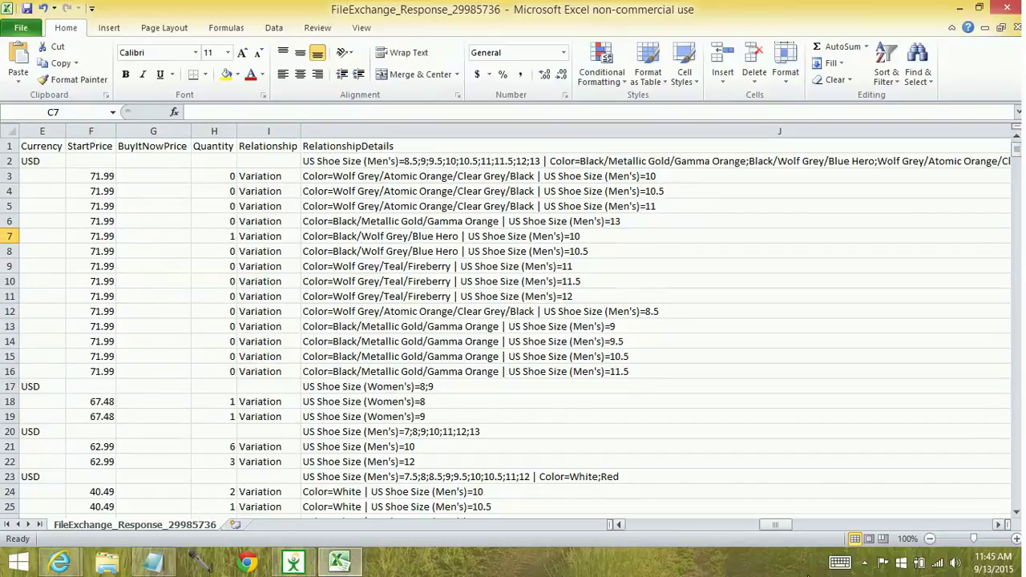
click(997, 527)
click(996, 527)
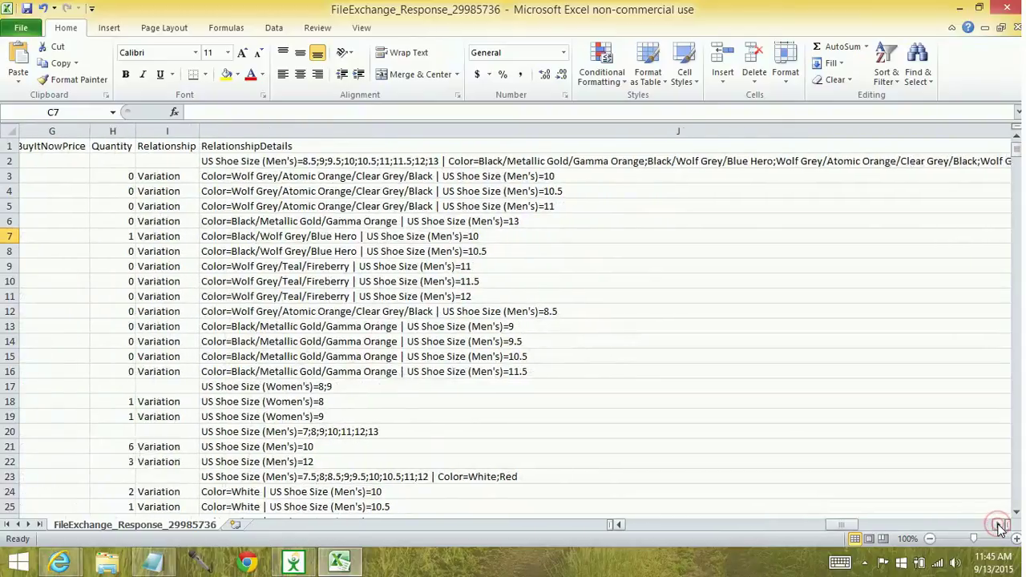
click(998, 528)
click(998, 528)
click(998, 528)
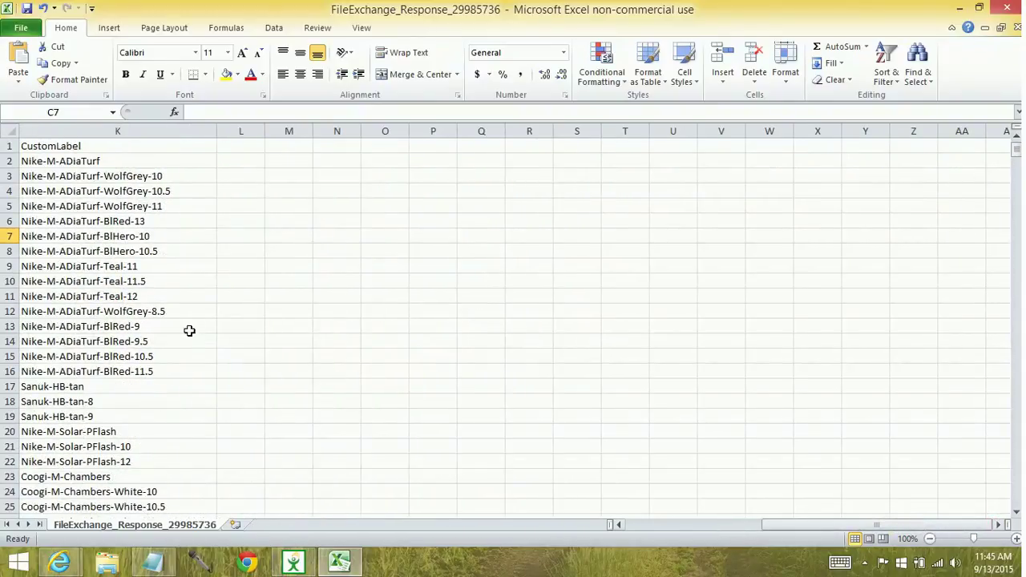
click(619, 525)
click(619, 526)
click(619, 526)
click(619, 525)
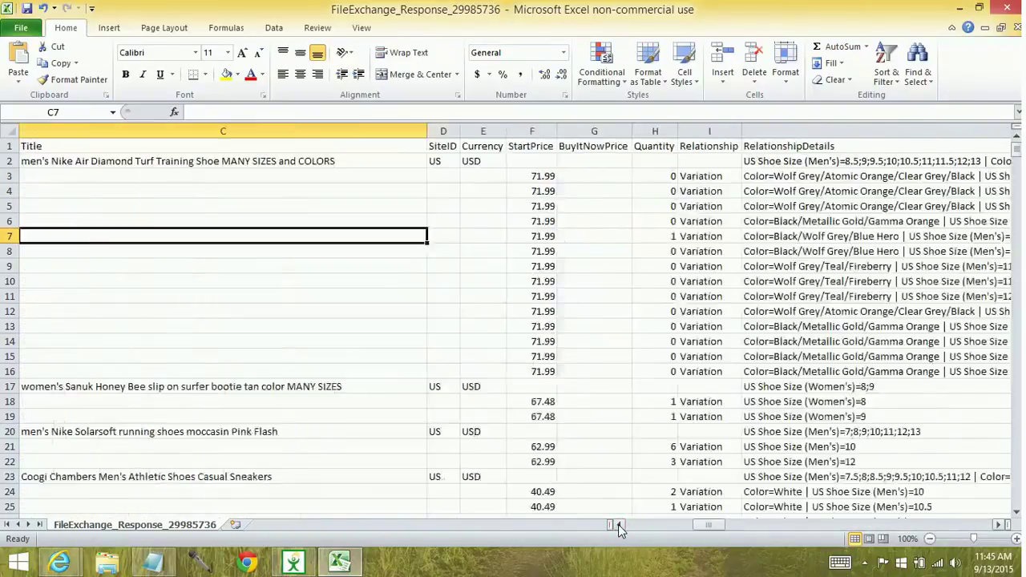
click(619, 525)
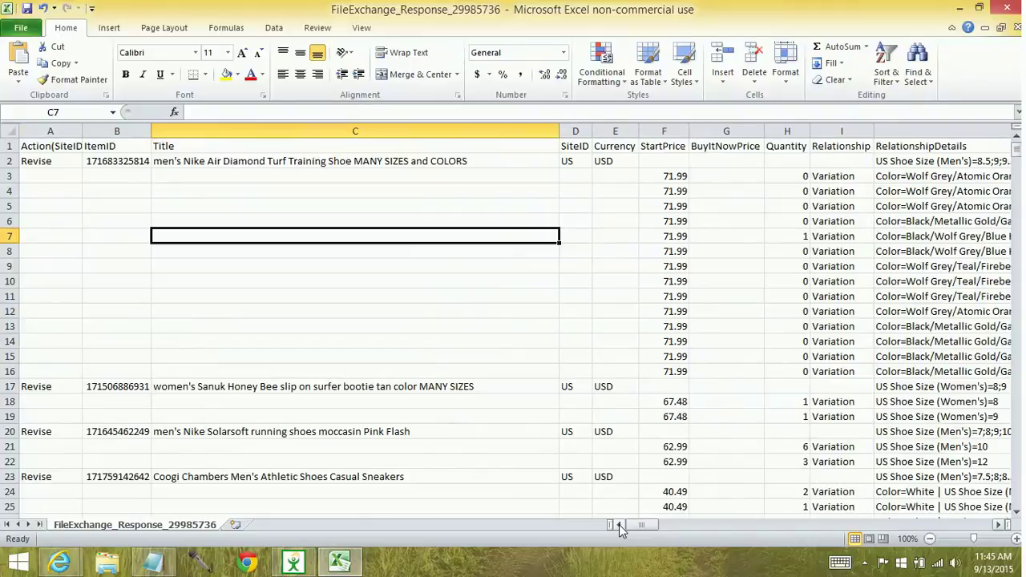